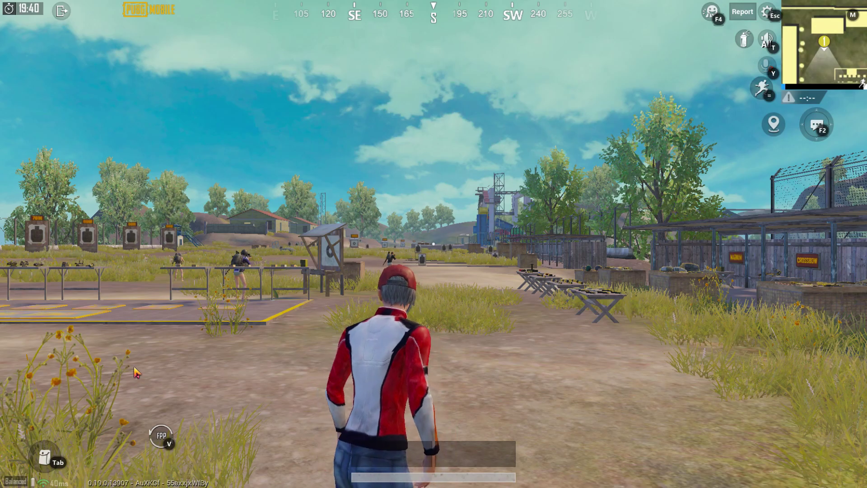
Run the character forward across the training ground and turn the camera toward the weapon stalls
key("w")
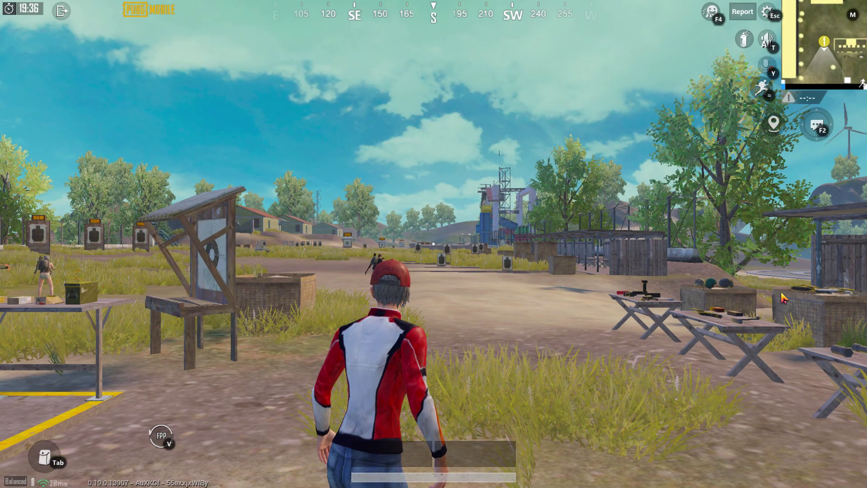
key("w")
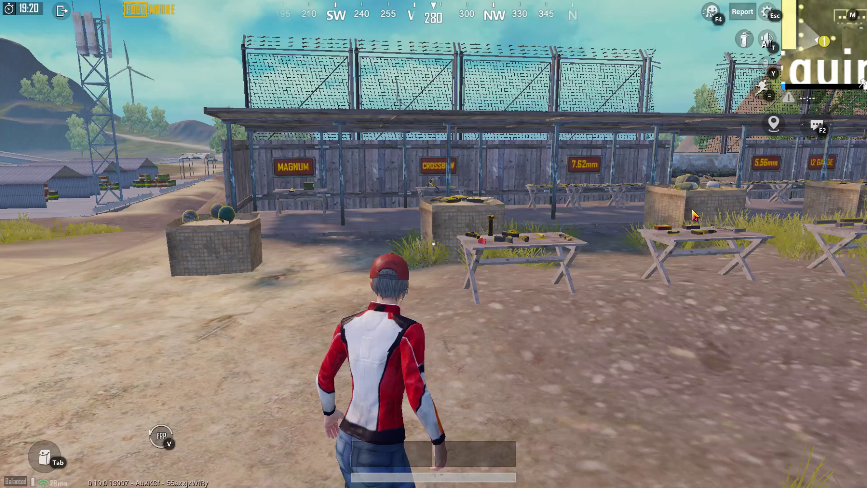
left_click_drag(694, 215, 453, 231)
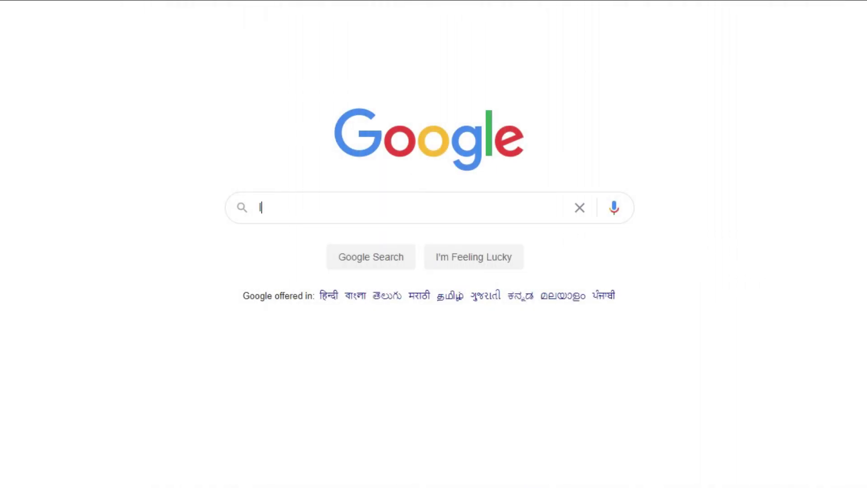
Search for IObit Uninstaller and download it via iobit.com's Free Download and CNET's Download Now
type("IObit")
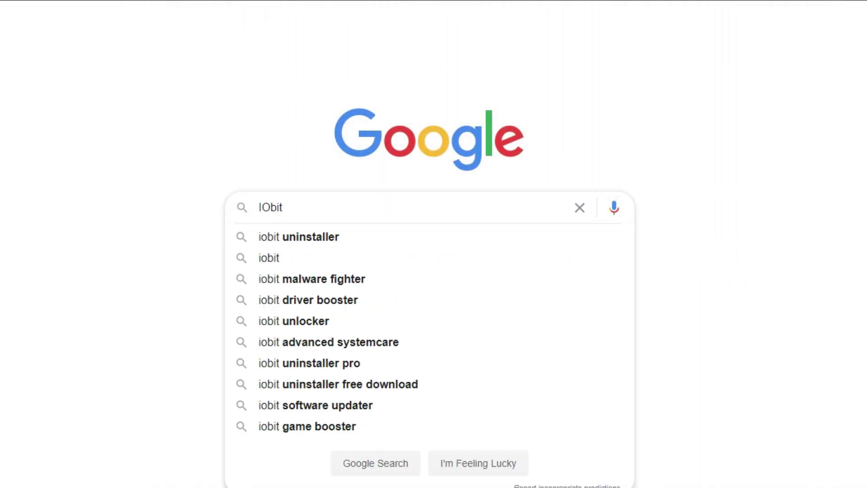
key("Down")
key("Return")
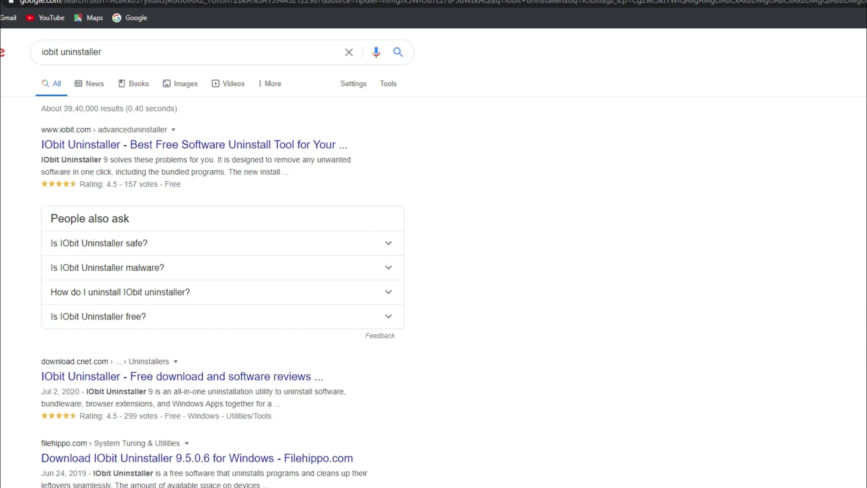
left_click(255, 145)
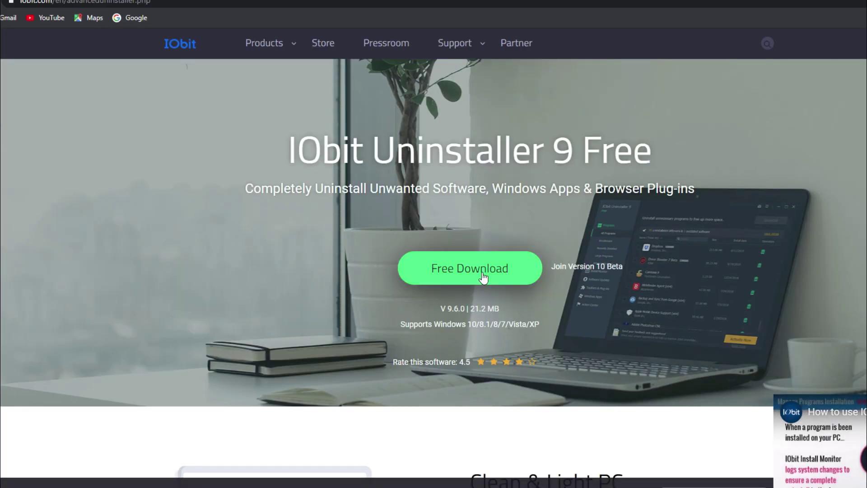
left_click(513, 276)
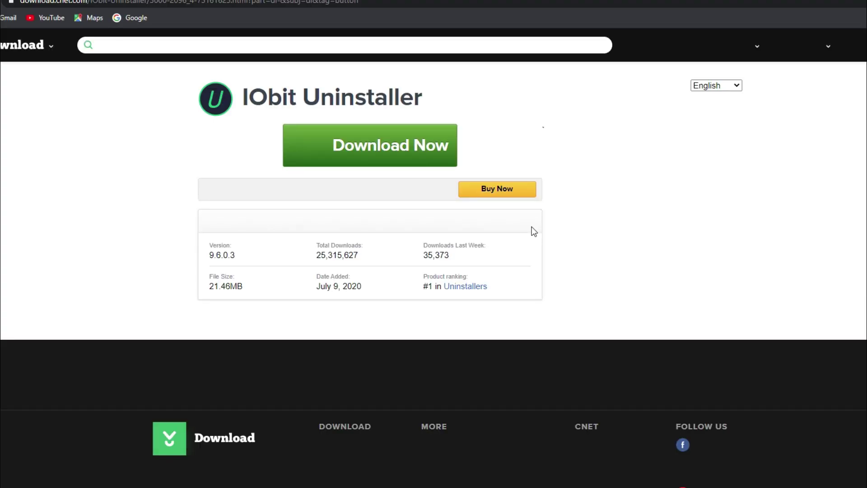
left_click(403, 147)
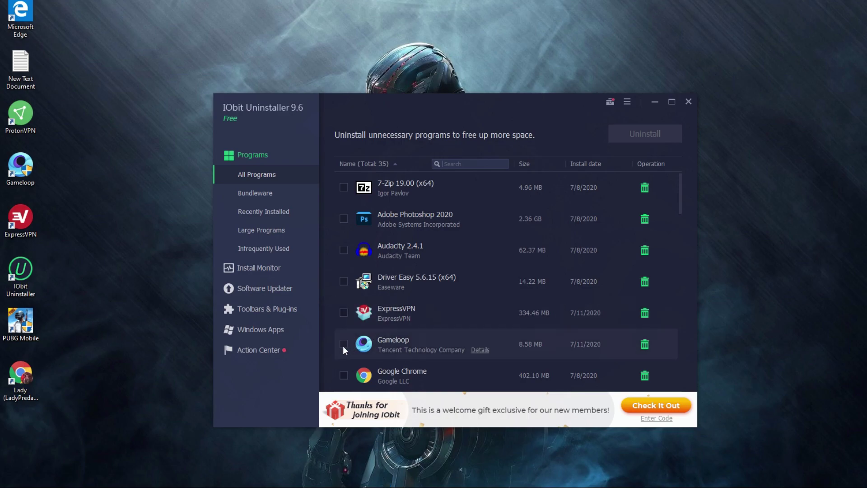
Tick the Gameloop entry (Tencent Technology Company, 8.58 MB) in the All Programs list
left_click(343, 345)
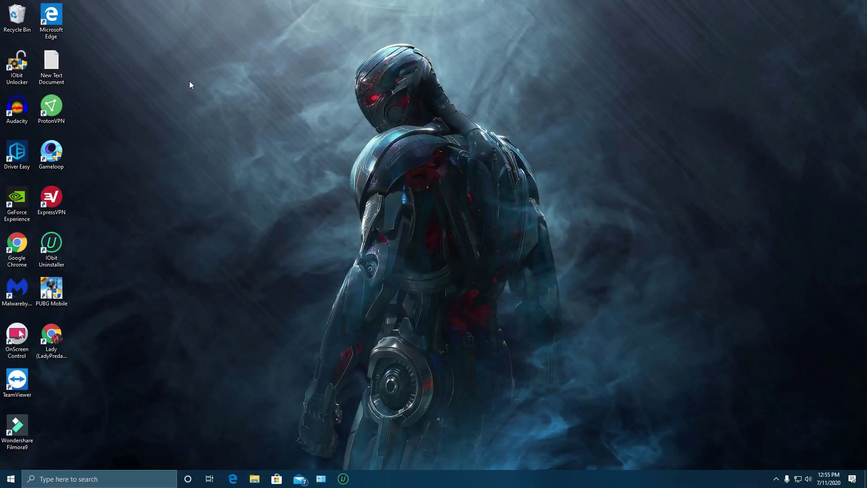
Launch Registry Editor from Windows search and approve the UAC prompt
left_click(123, 479)
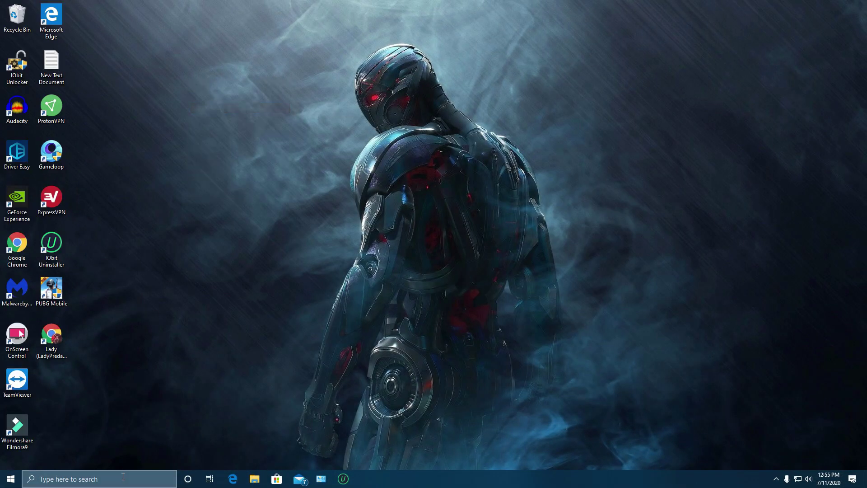
type("regi")
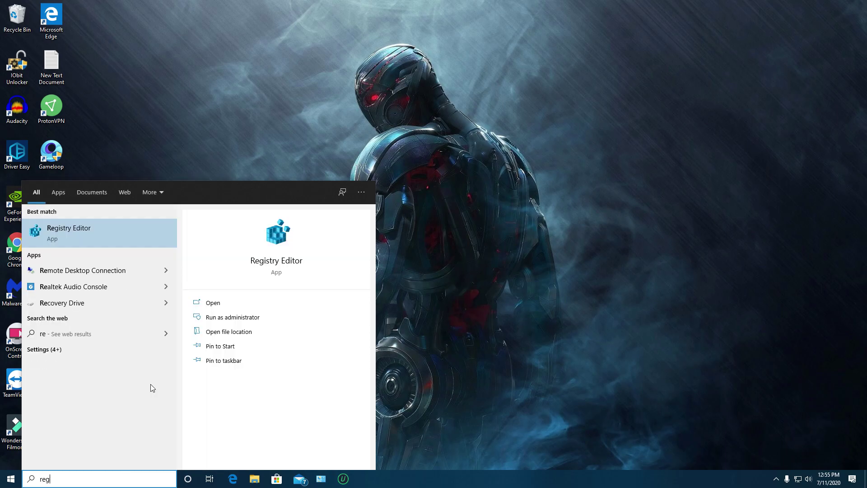
left_click(161, 241)
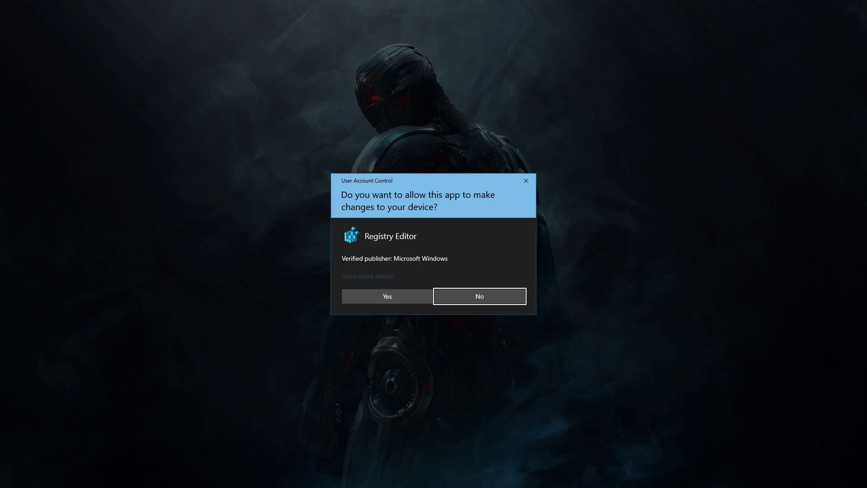
left_click(383, 298)
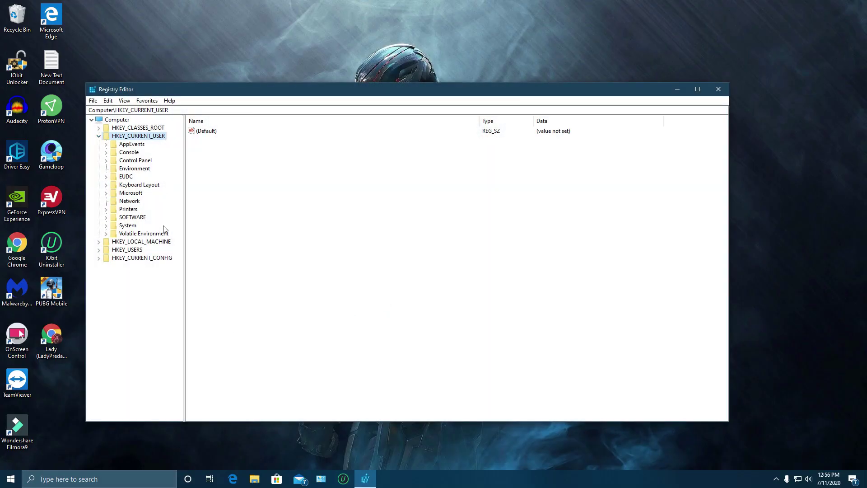
Delete the Tencent key under HKEY_CURRENT_USER\SOFTWARE and close Registry Editor
left_click(106, 217)
scroll(149, 271, "down", 1)
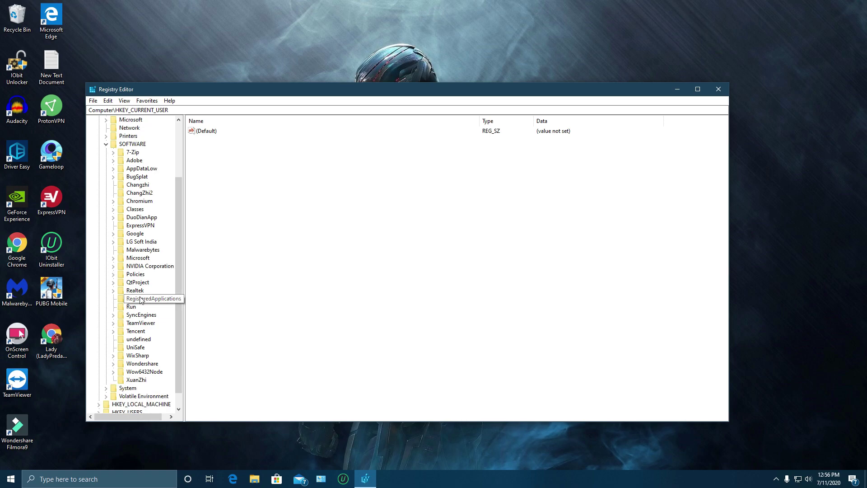
left_click(137, 332)
right_click(143, 330)
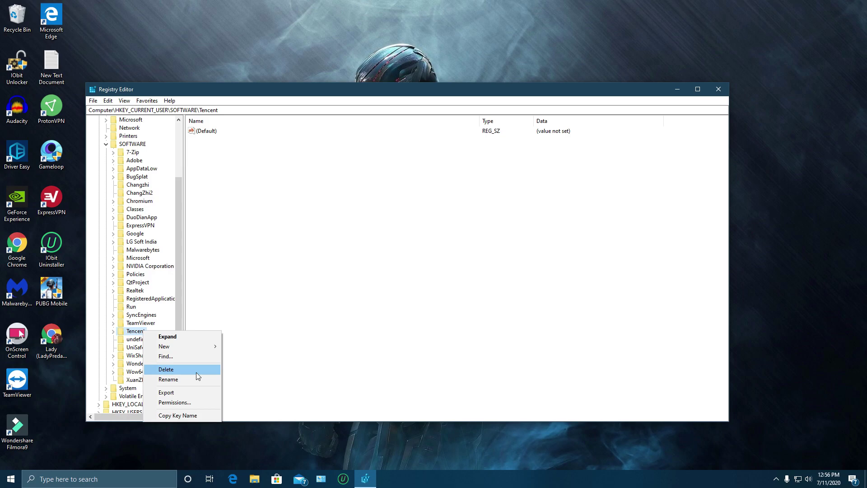
left_click(266, 281)
left_click(718, 89)
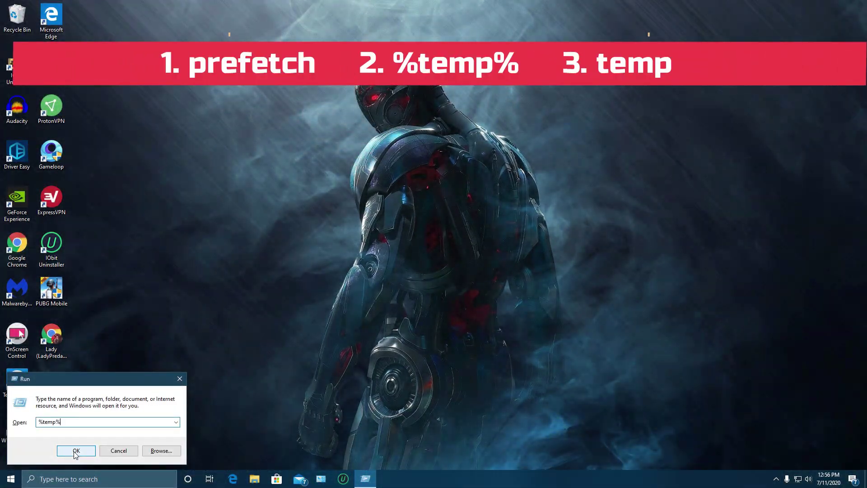
Permanently delete everything in the user %temp% folder
left_click(75, 450)
key("ctrl+a")
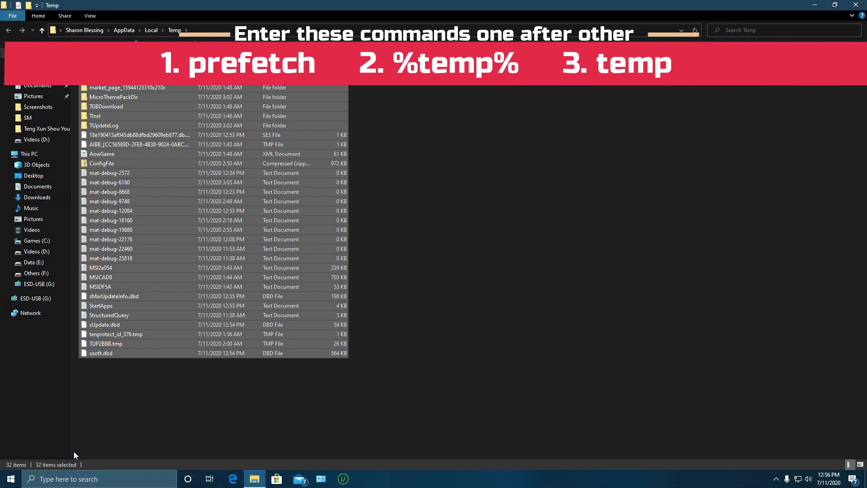
key("shift+Delete")
key("Return")
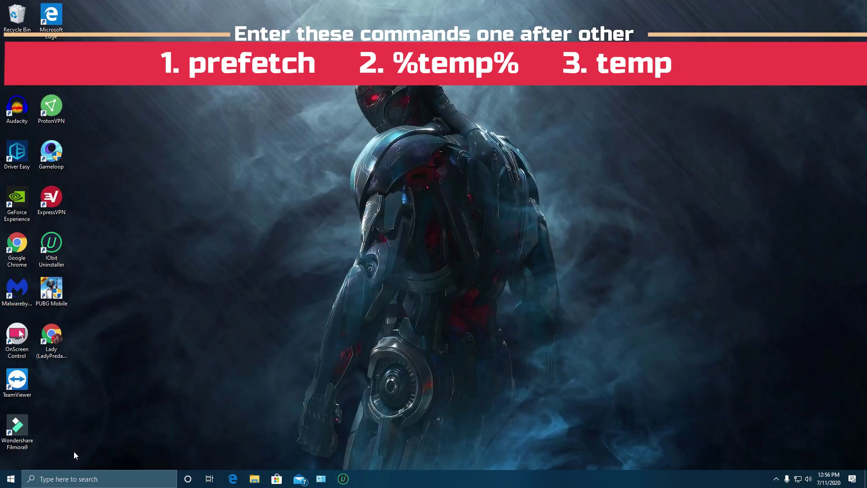
Empty the Prefetch folder, granting access and skipping the file in use
key("super+r")
type("p")
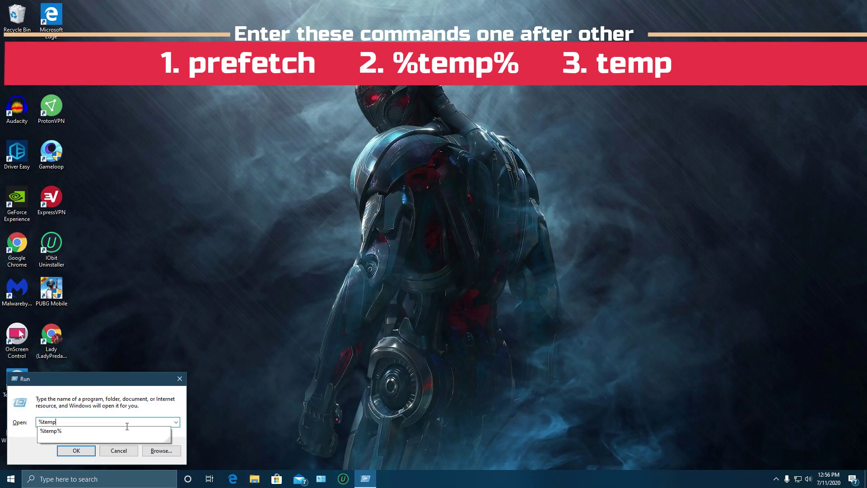
type("refetch")
key("Return")
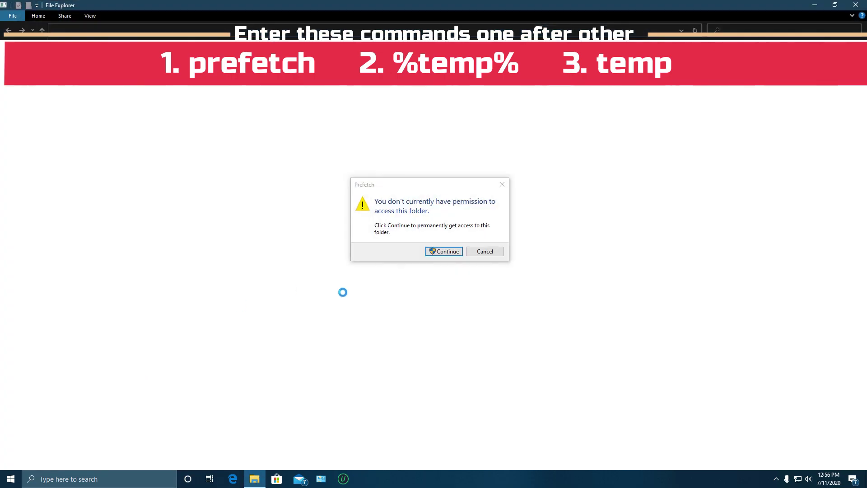
left_click(441, 251)
key("ctrl+a")
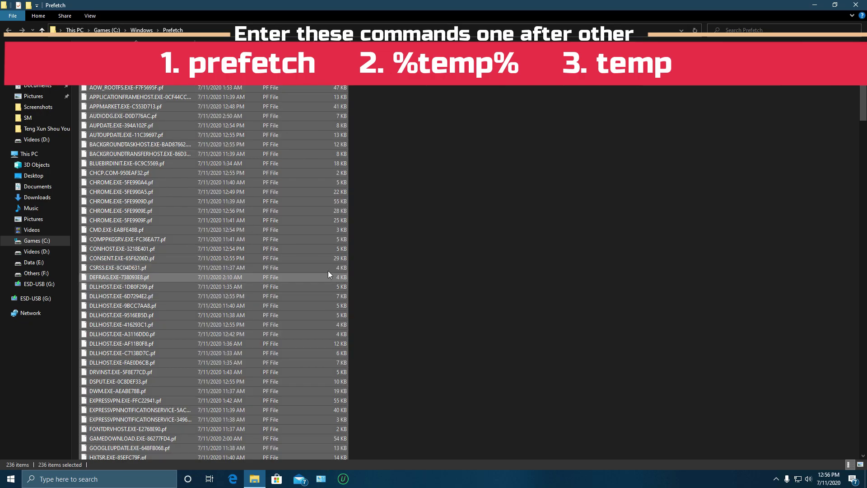
right_click(308, 215)
left_click(332, 339)
left_click(231, 208)
key("alt+F4")
Clear the Windows Temp folder, skipping protected items, then browse to the Games (C:) drive
key("super+r")
type("temp")
left_click(79, 449)
key("ctrl+a")
key("Delete")
key("Return")
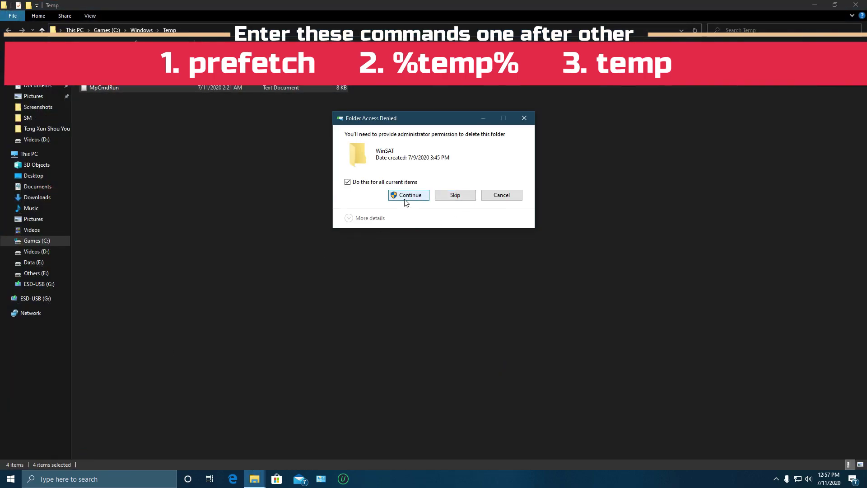
left_click(455, 199)
left_click(447, 212)
key("alt+F4")
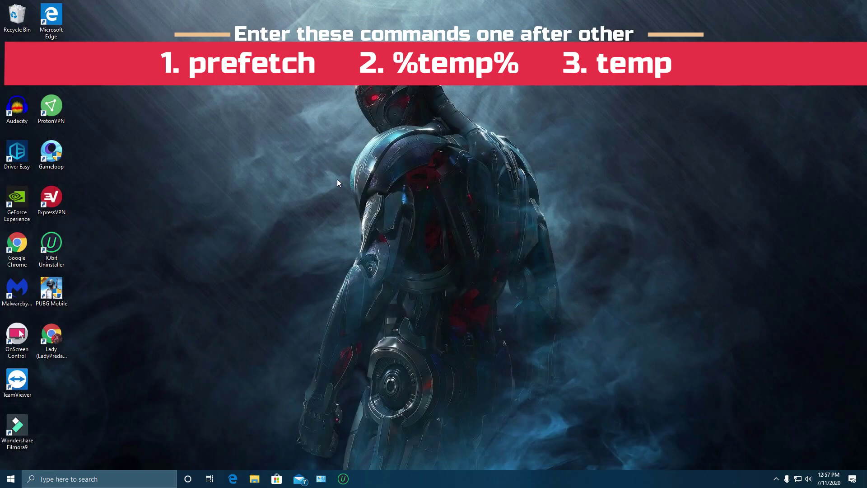
key("super+e")
left_click(35, 242)
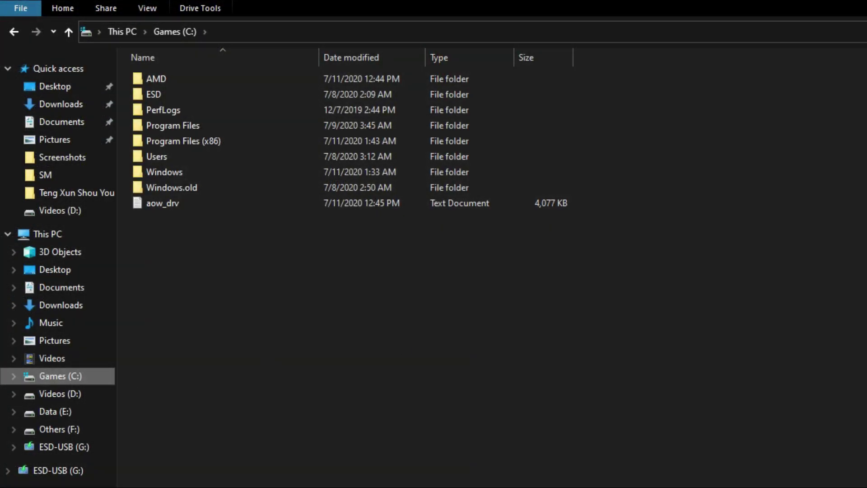
Delete the aow_drv file from the Games (C:) drive
left_click(164, 205)
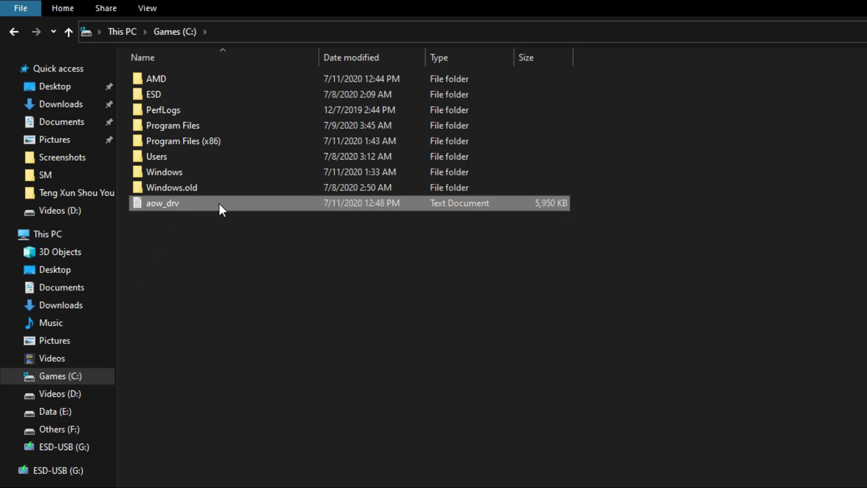
right_click(218, 203)
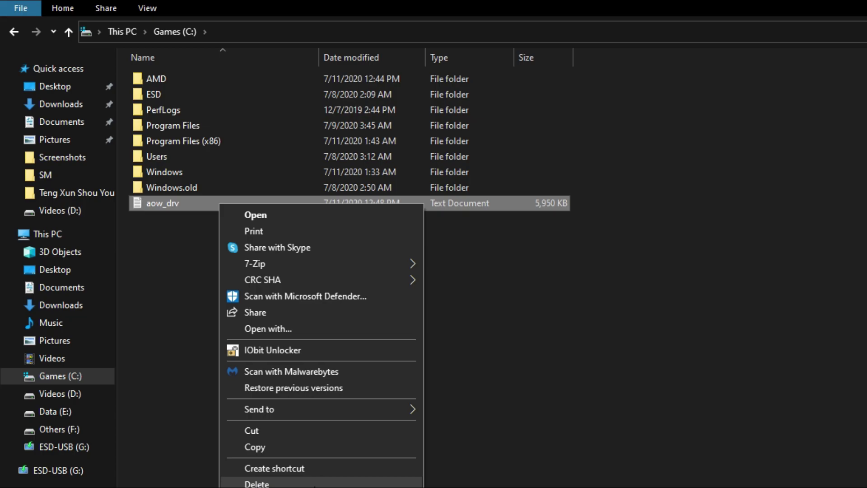
left_click(150, 4)
Show hidden items, select the Tencent folder in ProgramData, and open the Recycle Bin
left_click(150, 7)
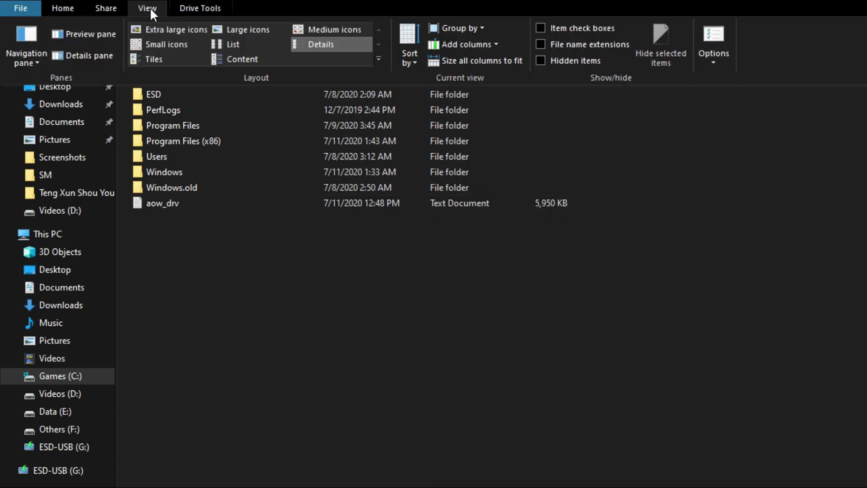
left_click(540, 61)
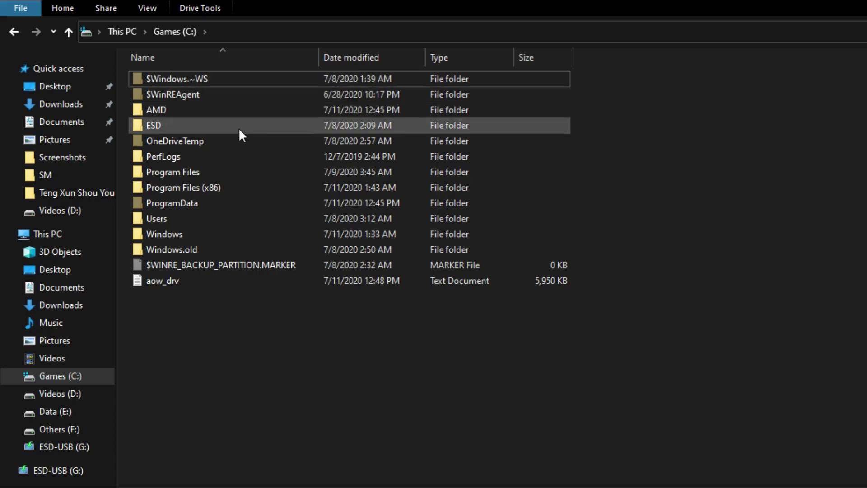
double_click(187, 204)
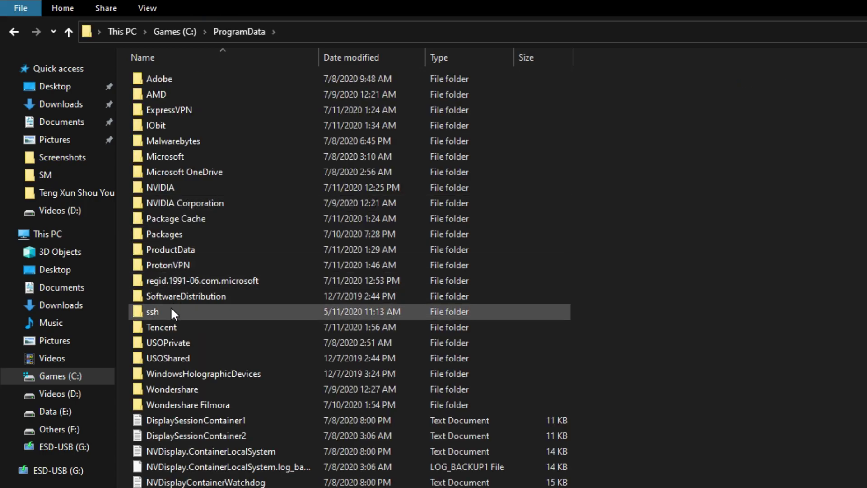
left_click(172, 324)
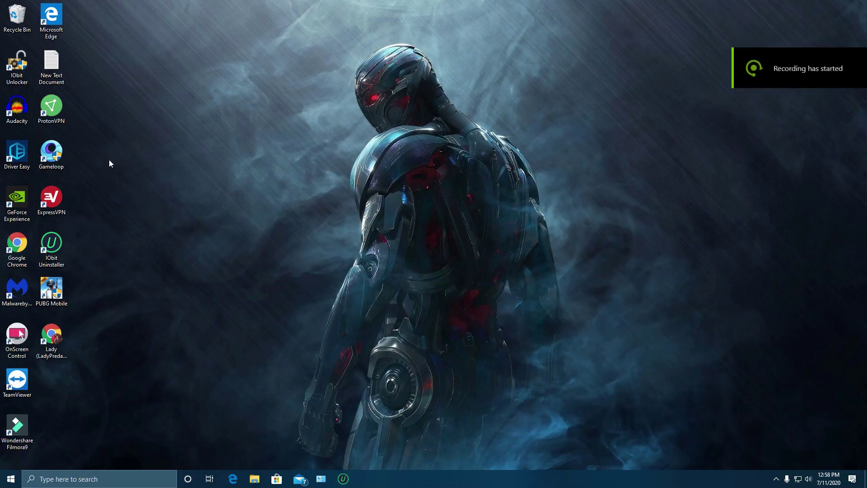
double_click(17, 16)
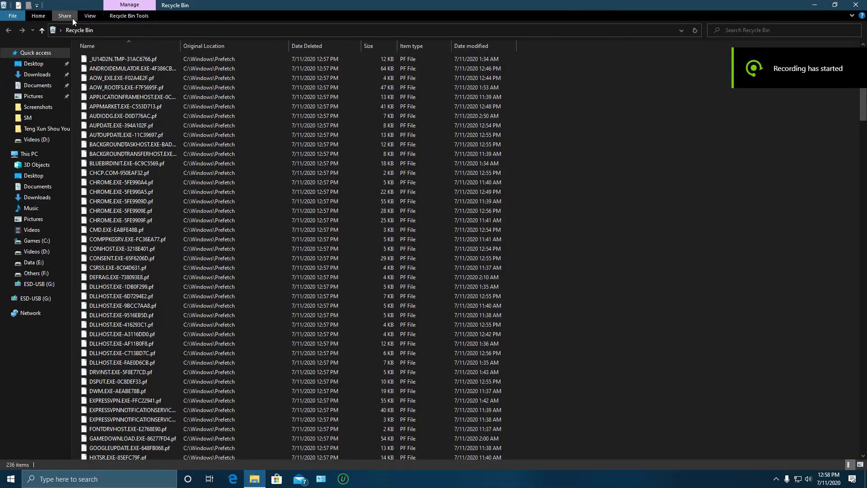
Empty the Recycle Bin and confirm permanently deleting all items
left_click(117, 16)
left_click(13, 39)
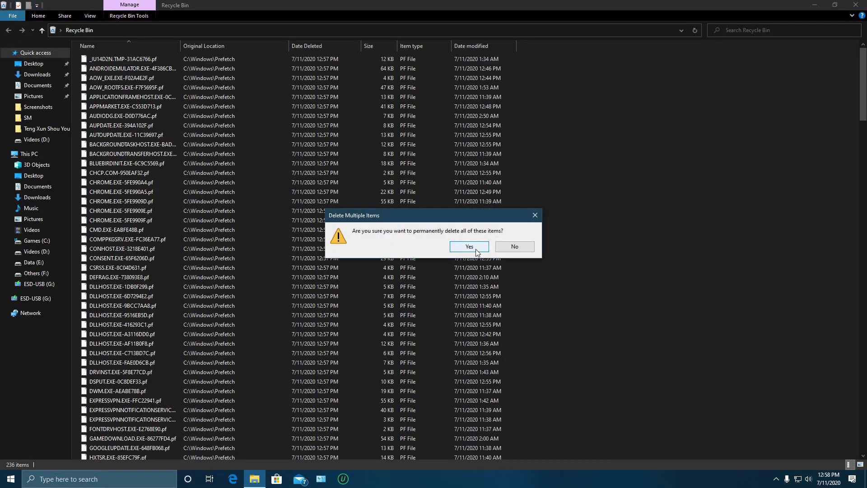
left_click(469, 249)
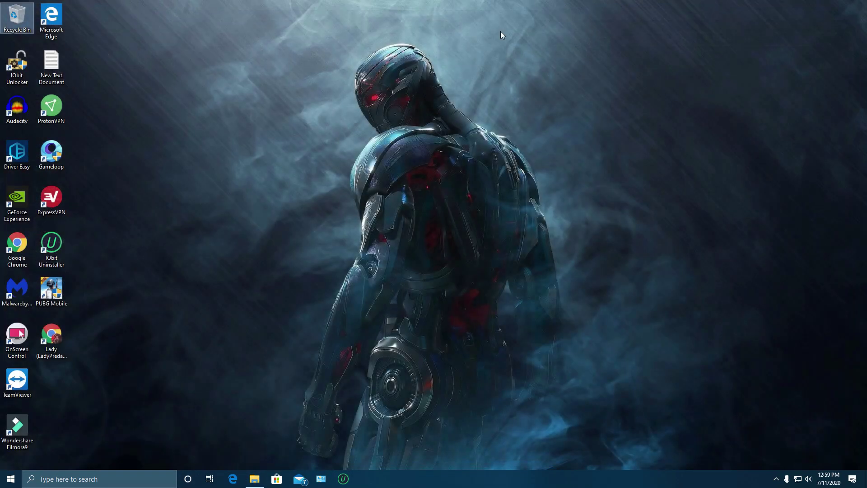
Refresh the desktop and choose Restart in the Shut Down Windows dialog
right_click(442, 40)
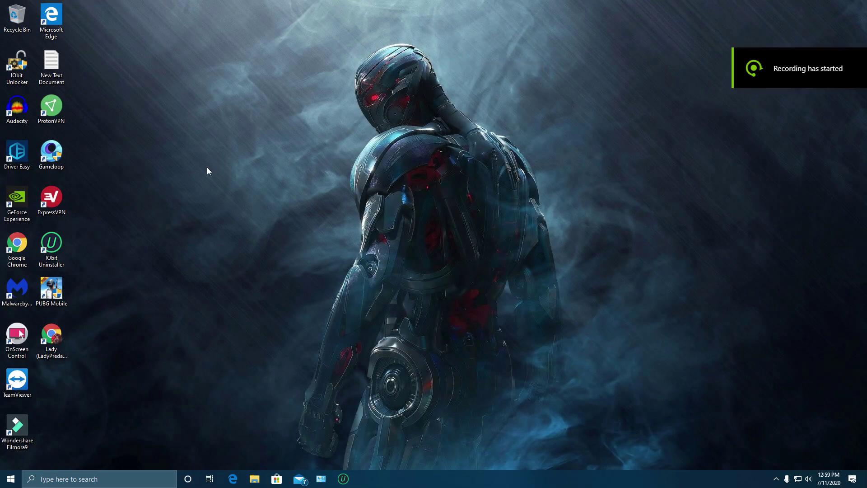
key("alt+F4")
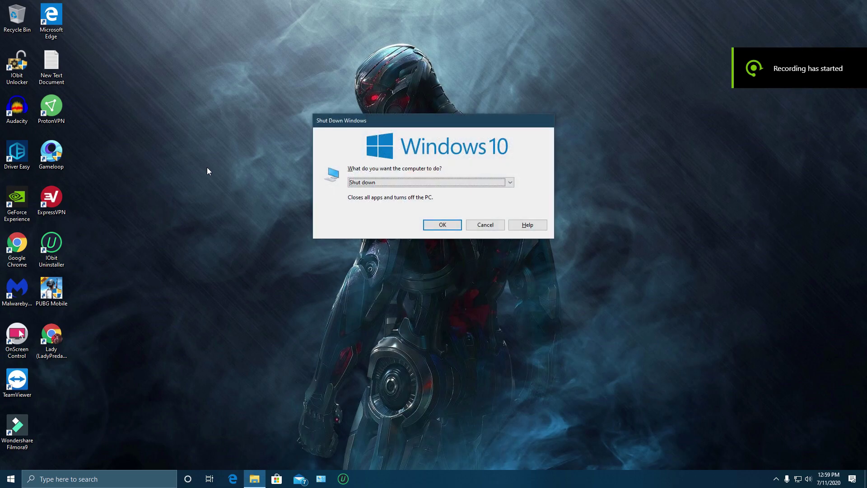
left_click(510, 182)
left_click(365, 220)
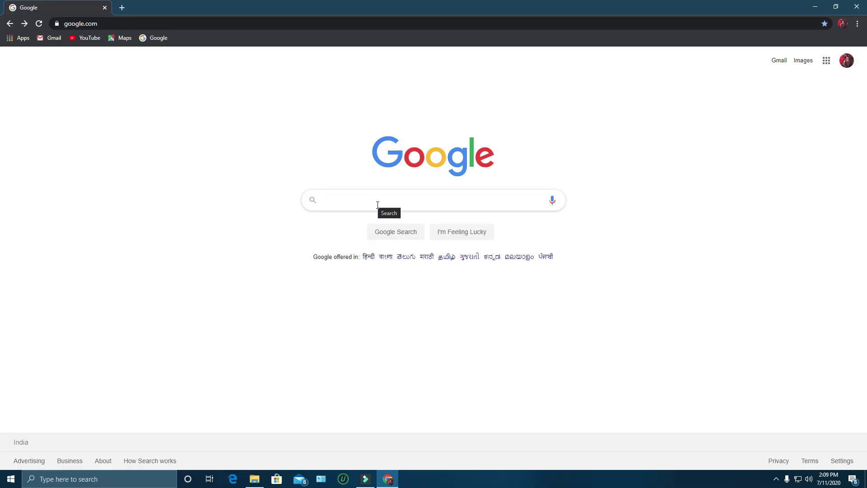
Search Google for 'protonvpn'
type("protonvpn")
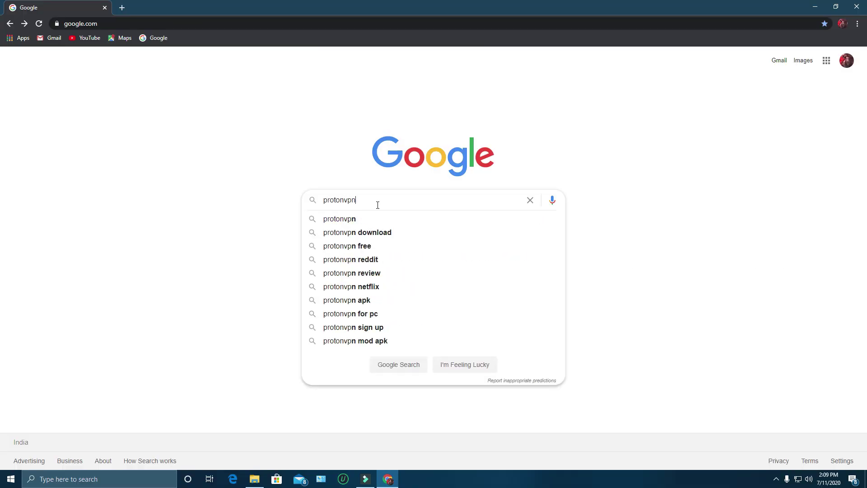
key("Return")
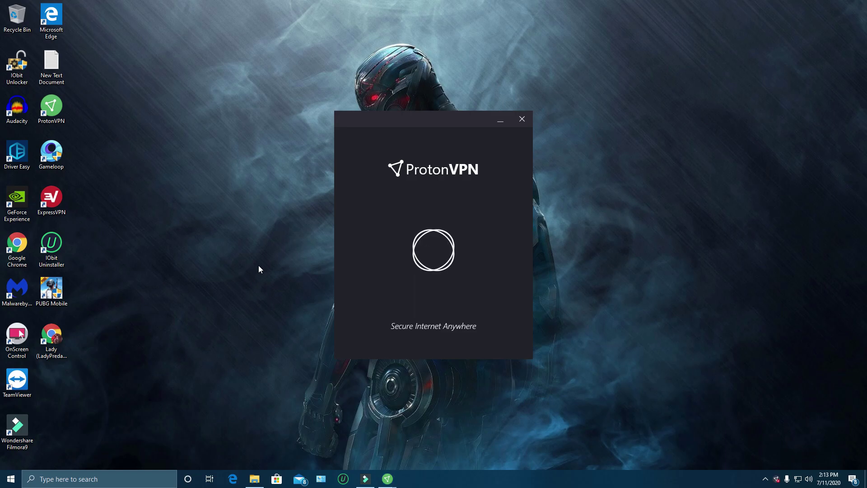
Connect ProtonVPN to Germany (DE#17) and type 'gameloop download' into Google search
scroll(245, 323, "down", 5)
scroll(245, 323, "down", 3)
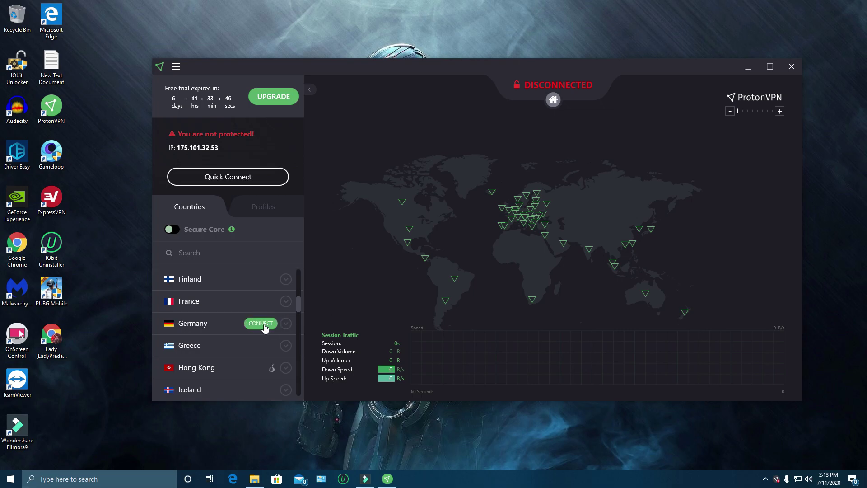
left_click(264, 323)
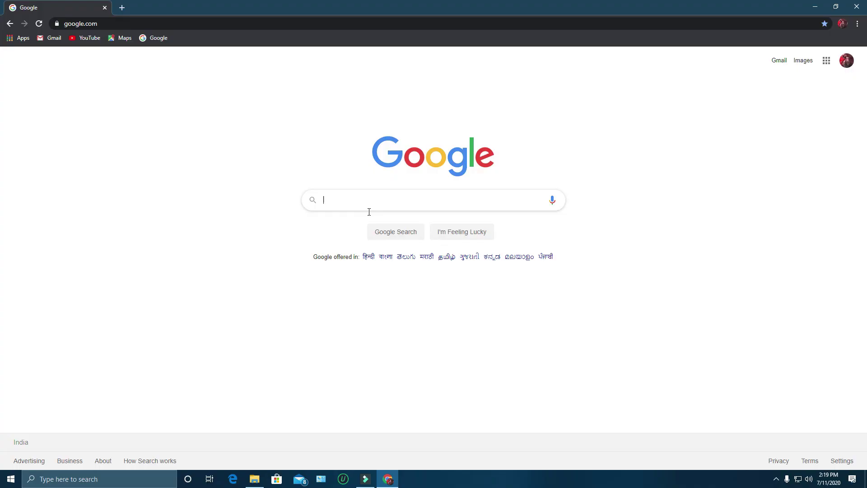
type("gameloop ")
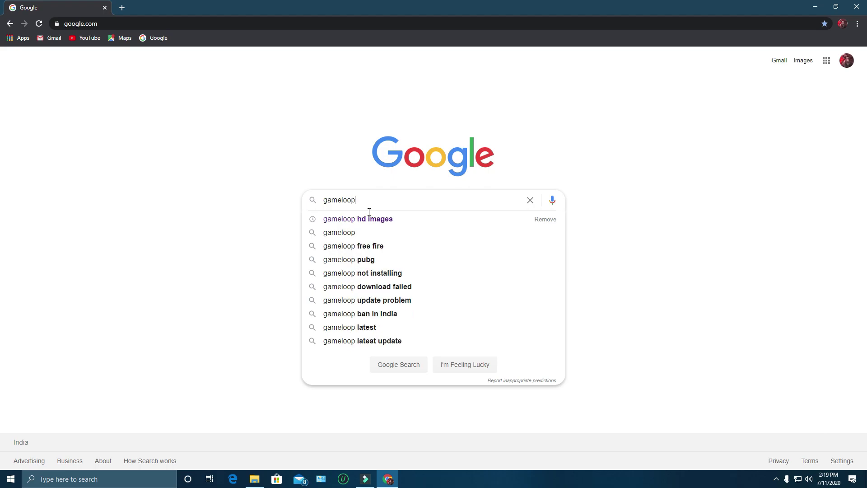
type("downl")
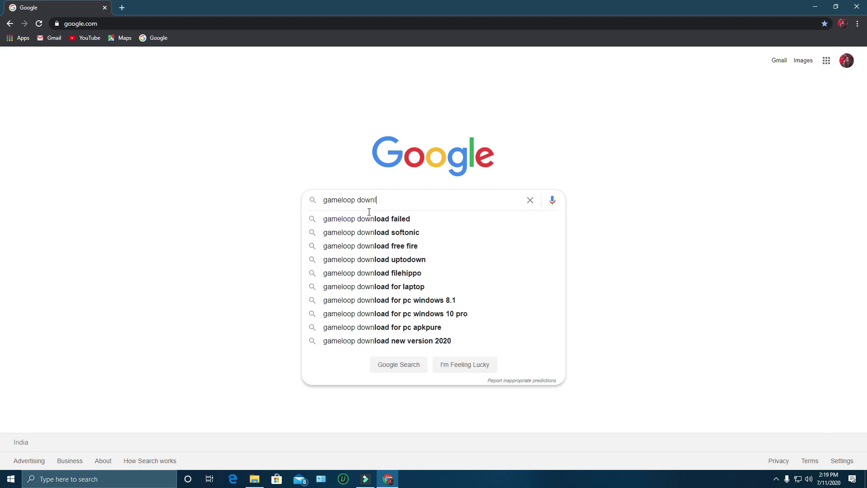
type("oad")
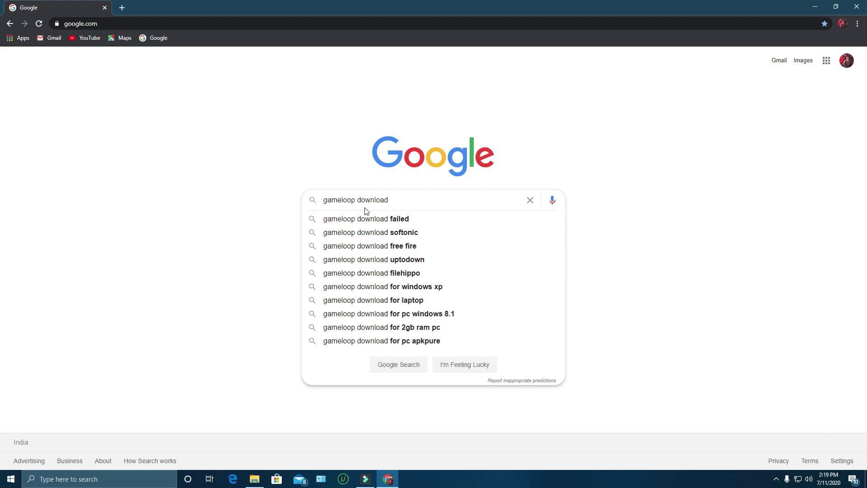
Open gameloop.fun's PUBG Mobile emulator download page and pick the English version
key("Return")
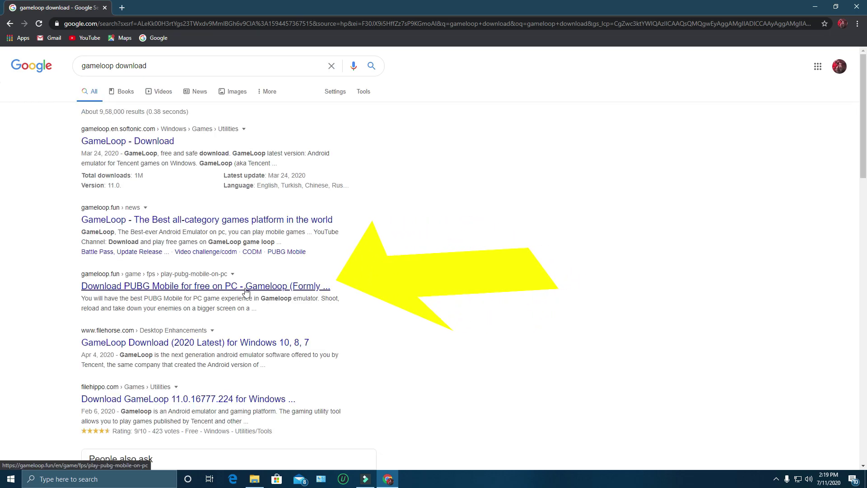
left_click(246, 291)
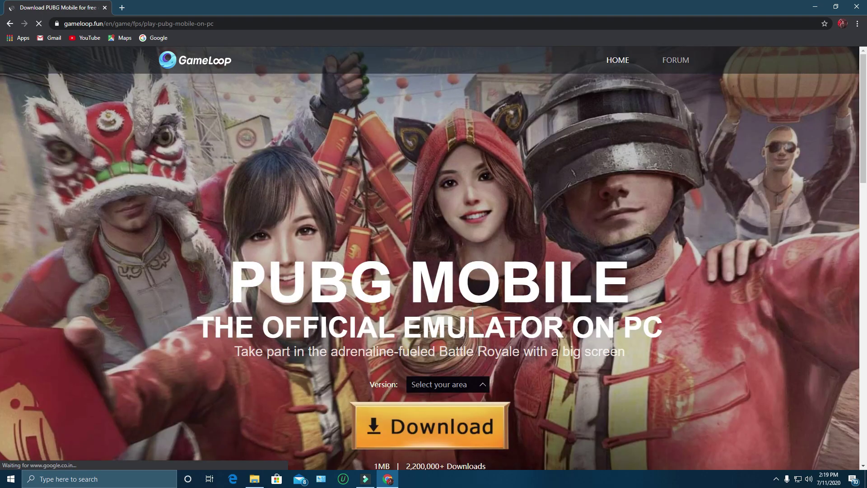
scroll(549, 235, "down", 1)
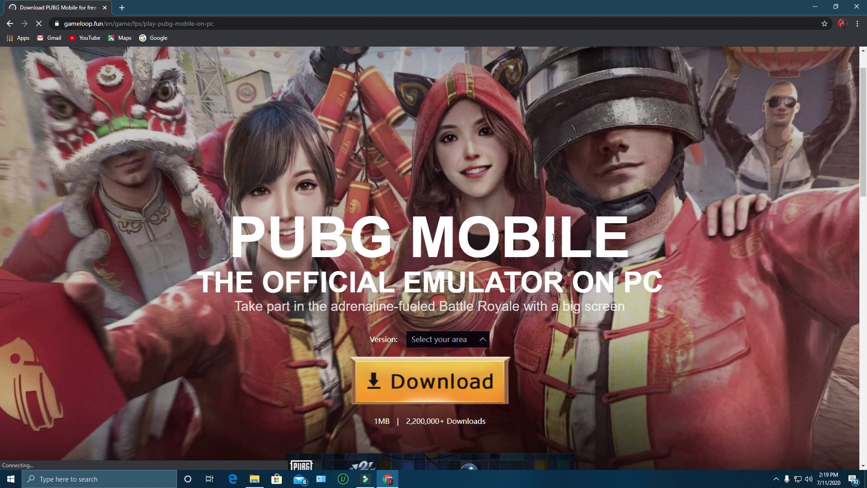
left_click(484, 343)
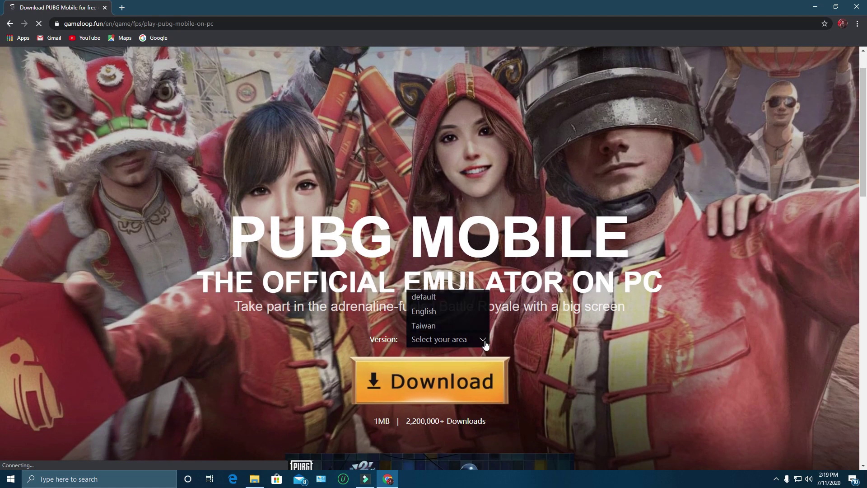
left_click(424, 311)
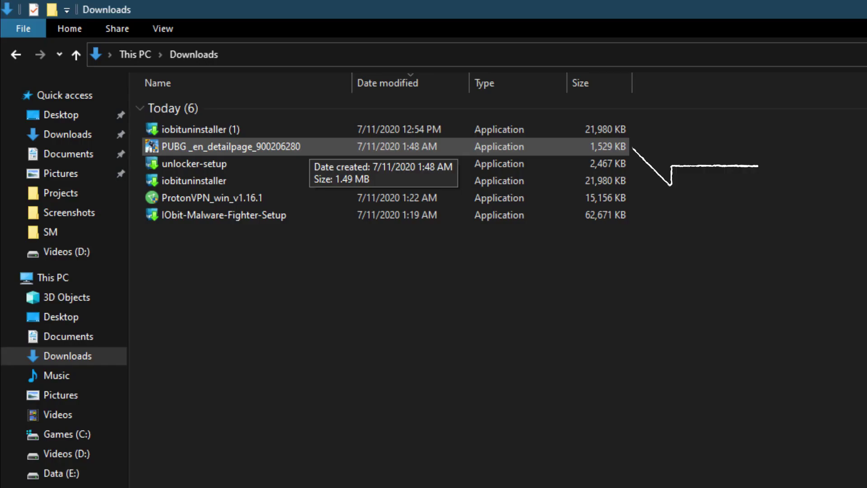